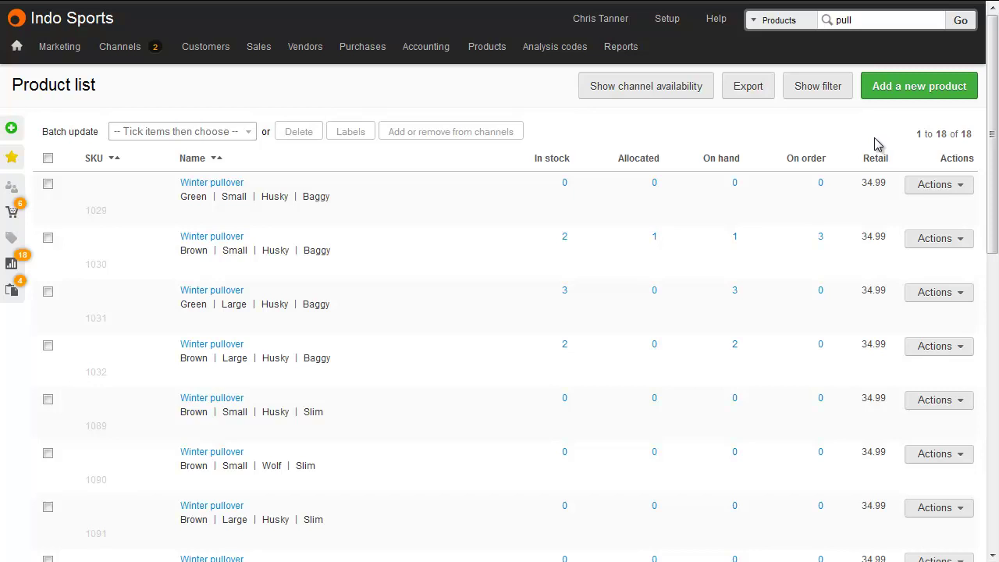
- Add the KONAPOST210 Kona 210mm seatpost to SO#100060 by searching 'seat'
{"action": "left_click_drag", "start_coordinate": [990, 143], "coordinate": [982, 469]}
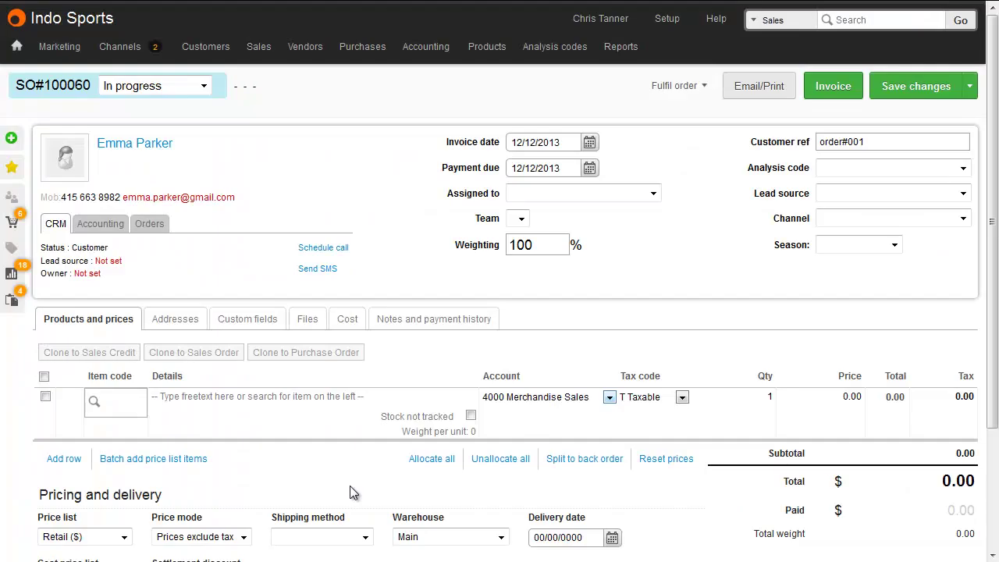
{"action": "left_click", "coordinate": [124, 402]}
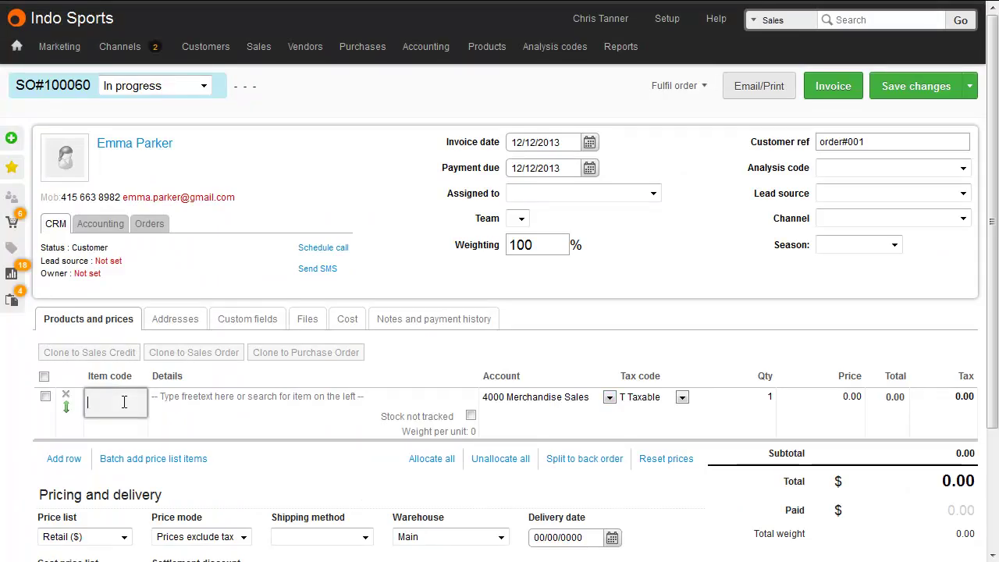
{"action": "type", "text": "seat"}
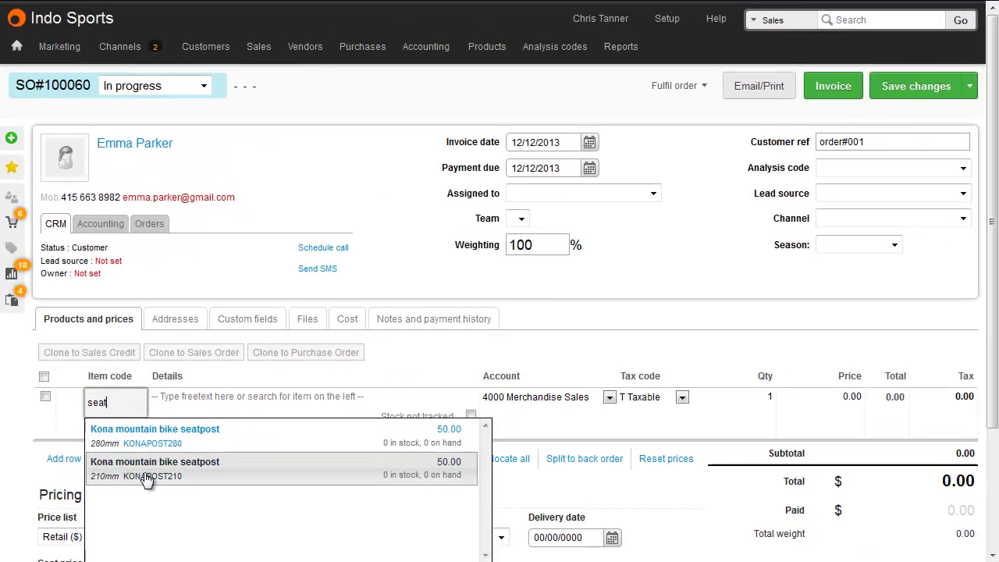
{"action": "left_click", "coordinate": [146, 478]}
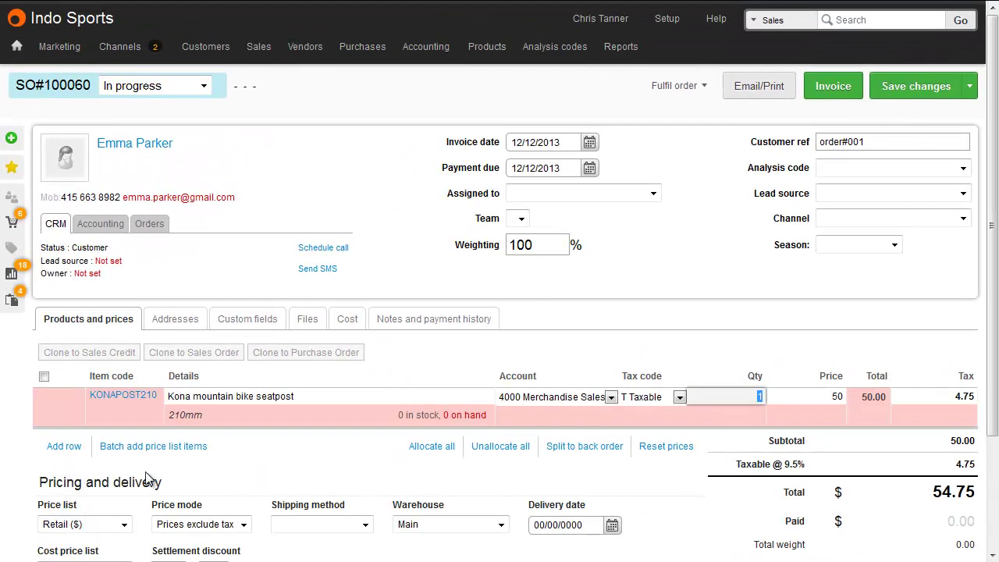
{"action": "scroll", "coordinate": [146, 478], "scroll_direction": "down", "scroll_amount": 3}
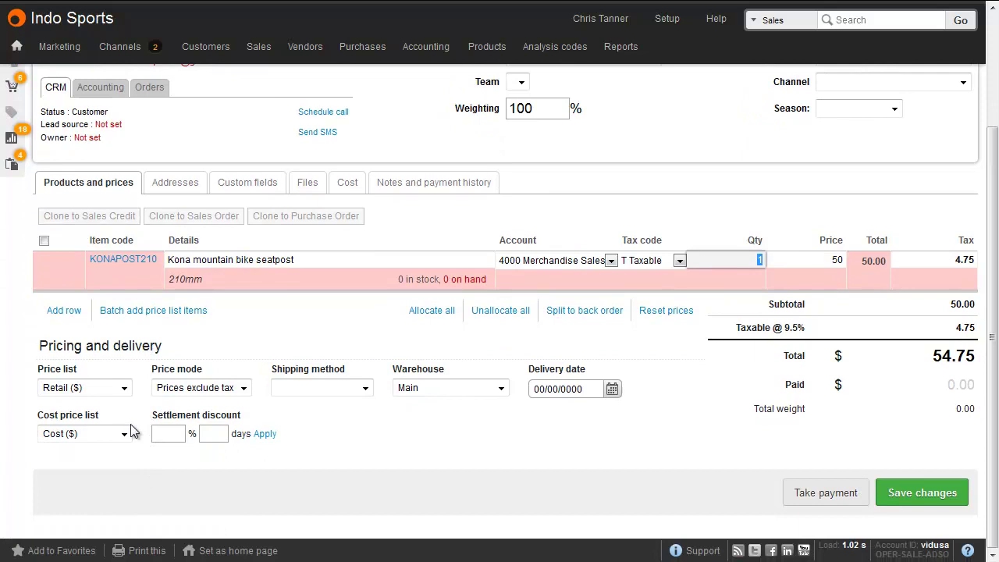
- Add a new order row, search 'pull', and open the Winter pullover variant grid
{"action": "left_click", "coordinate": [65, 311]}
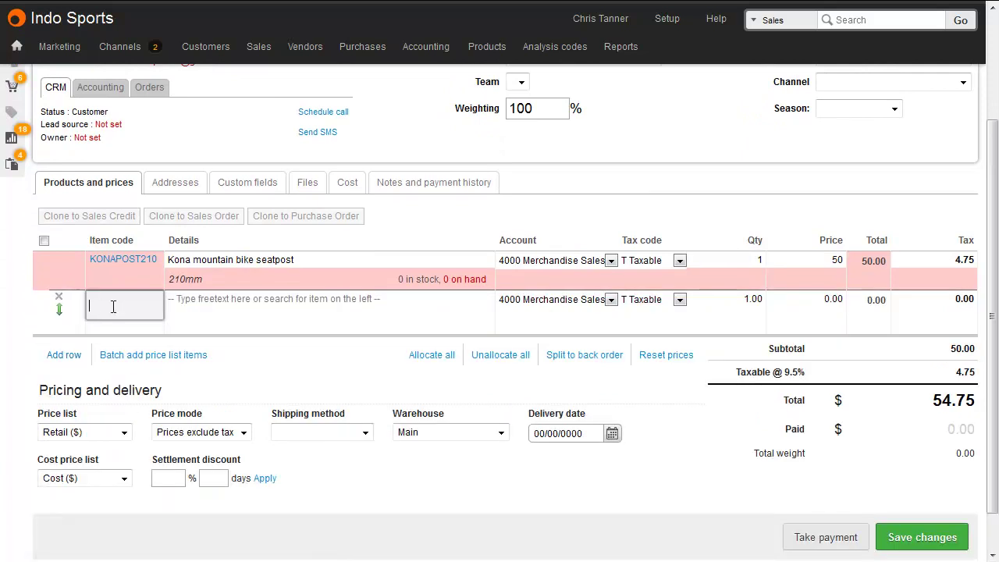
{"action": "type", "text": "pull"}
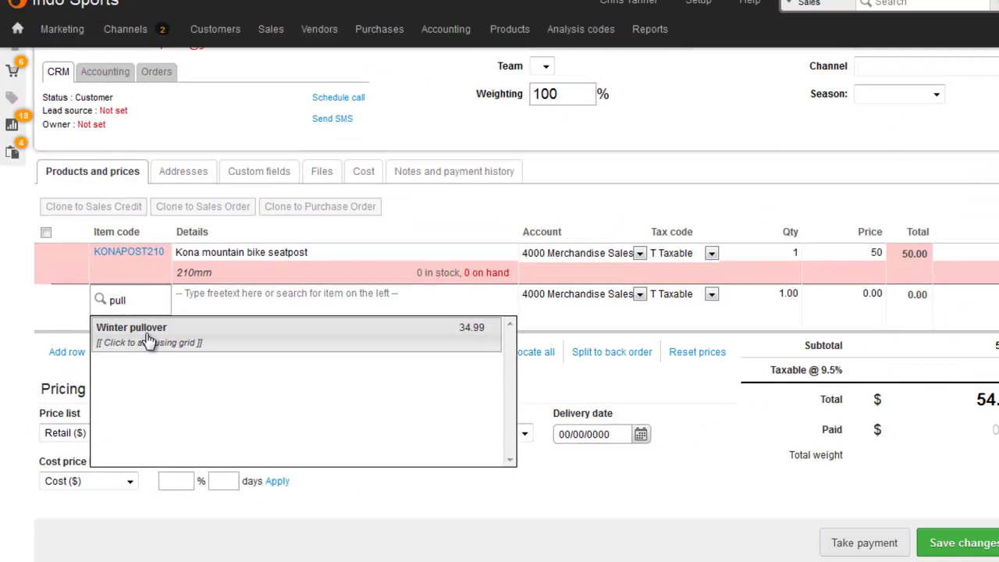
{"action": "left_click", "coordinate": [138, 337]}
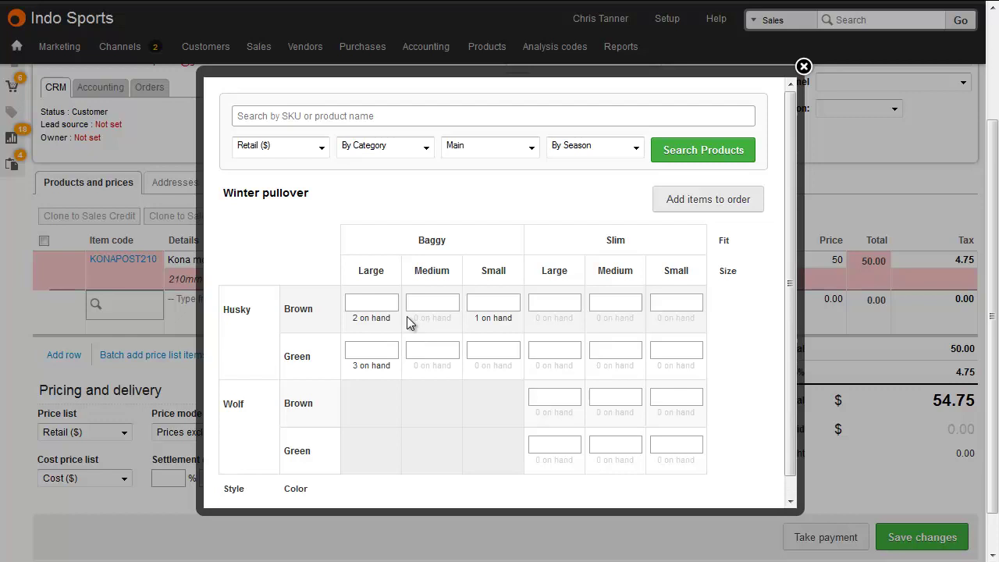
- Enter Baggy pullover quantities 1 Large, 2 Medium, 1 Small for Brown and Green
{"action": "left_click", "coordinate": [384, 303]}
{"action": "type", "text": "1"}
{"action": "left_click", "coordinate": [429, 301]}
{"action": "type", "text": "2"}
{"action": "left_click", "coordinate": [480, 302]}
{"action": "type", "text": "1"}
{"action": "left_click", "coordinate": [387, 349]}
{"action": "type", "text": "1"}
{"action": "left_click", "coordinate": [411, 349]}
{"action": "type", "text": "2"}
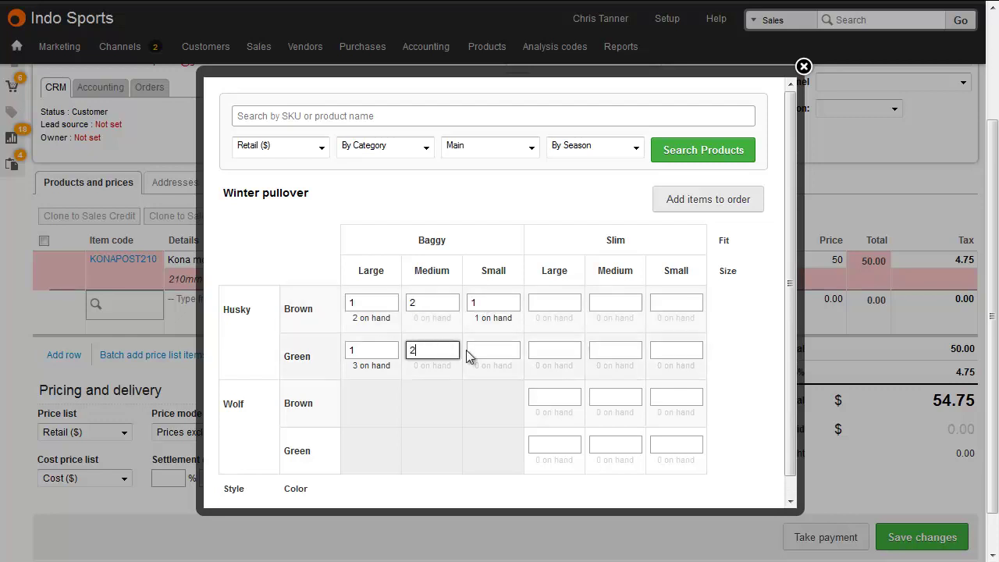
{"action": "left_click", "coordinate": [484, 350]}
{"action": "type", "text": "1"}
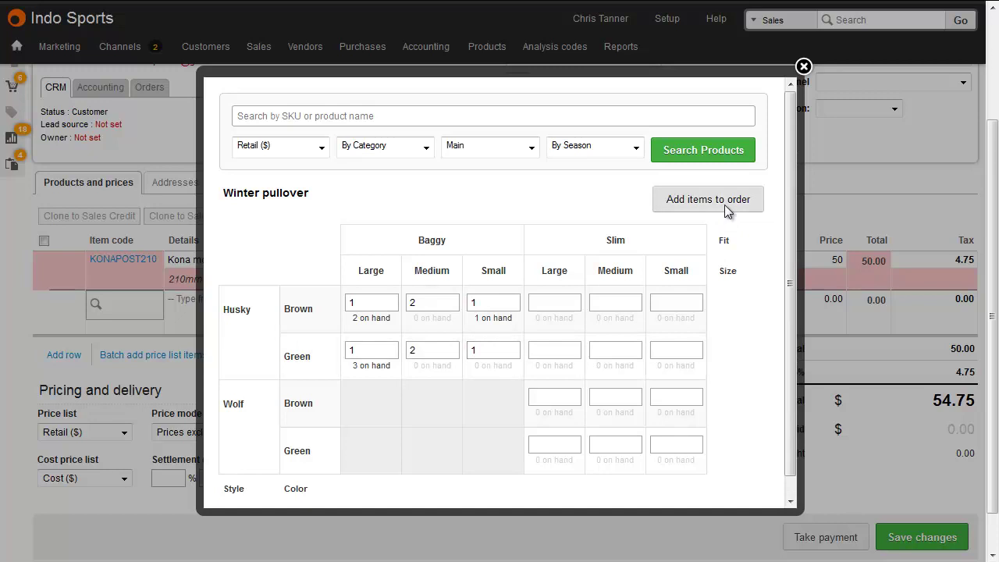
- Add the six pullover lines to the order and close the grid
{"action": "left_click", "coordinate": [725, 204]}
{"action": "left_click", "coordinate": [804, 67]}
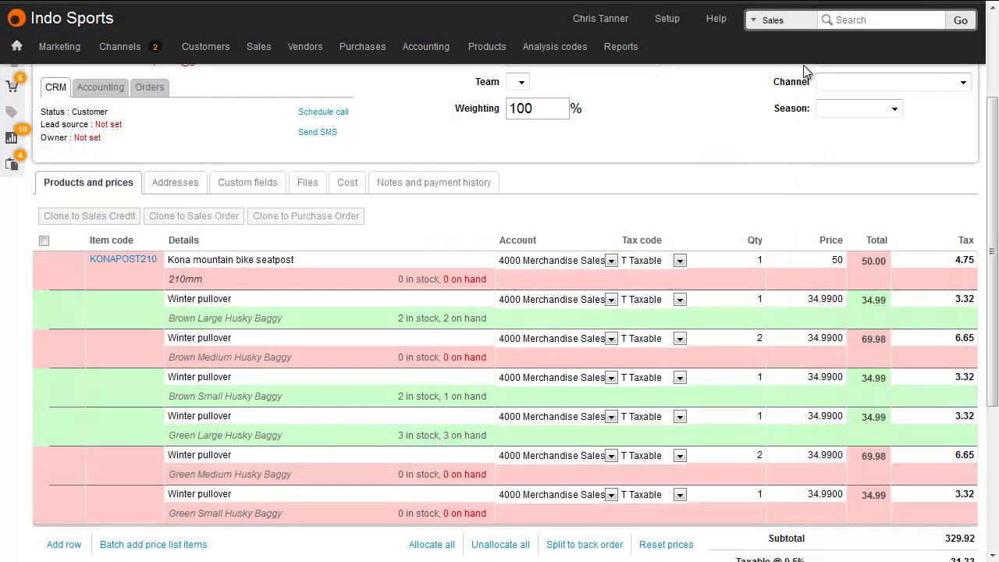
{"action": "scroll", "coordinate": [739, 242], "scroll_direction": "down", "scroll_amount": 2}
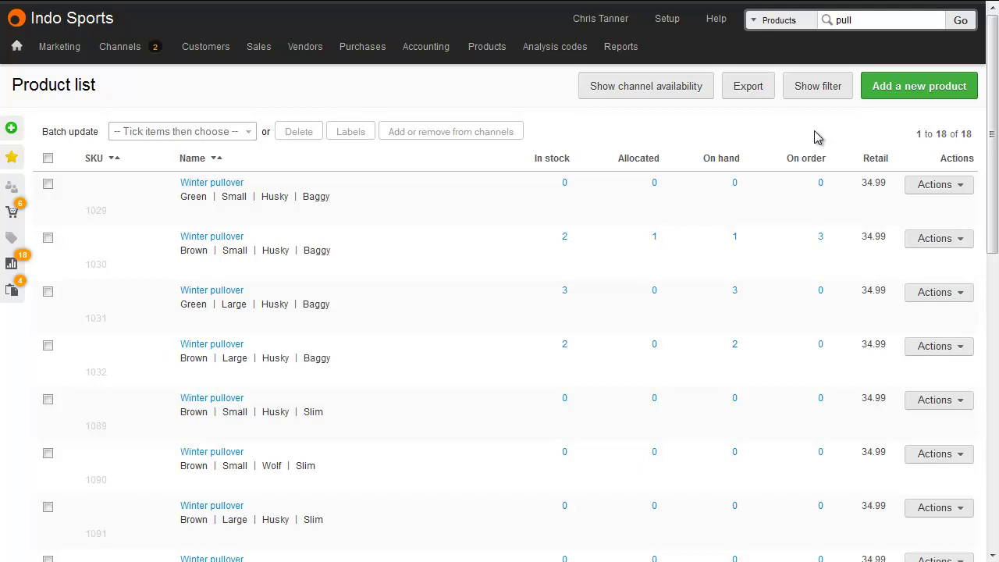
- Choose Edit Variants from the first Winter pullover's Actions menu
{"action": "left_click", "coordinate": [931, 187]}
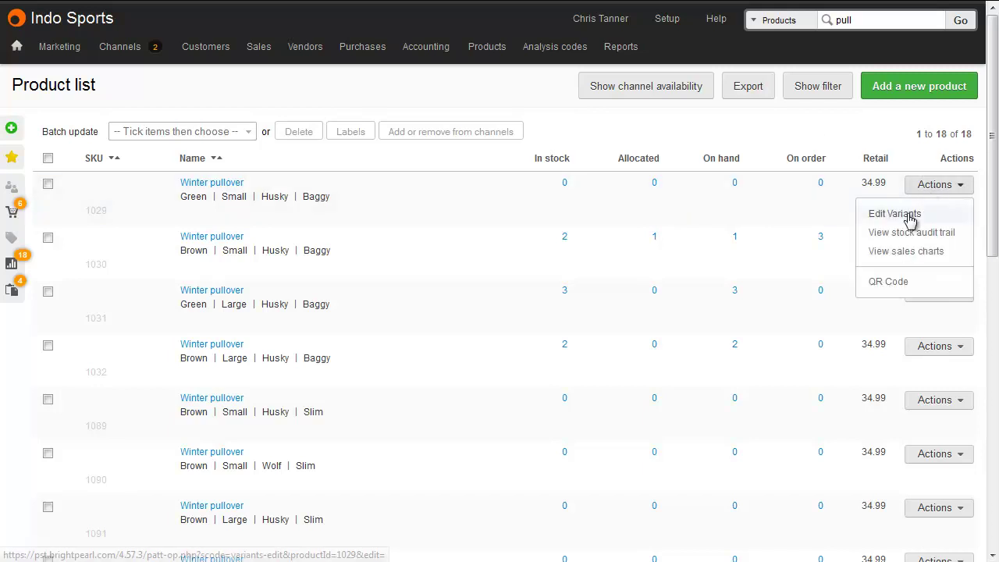
{"action": "left_click", "coordinate": [908, 216]}
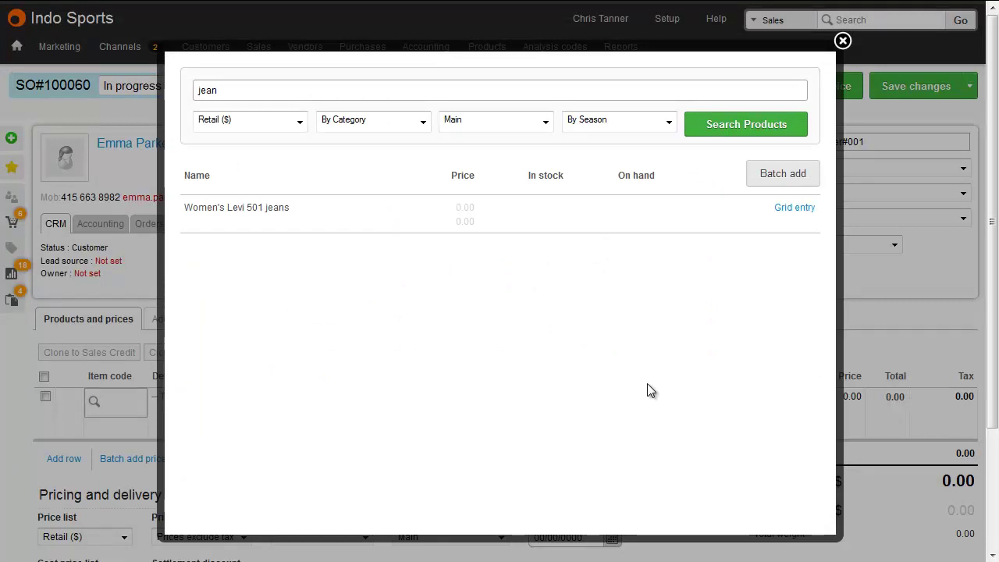
- Return to the 'jean' product search and open Grid entry for Women's Levi 501 jeans
{"action": "left_click", "coordinate": [434, 87]}
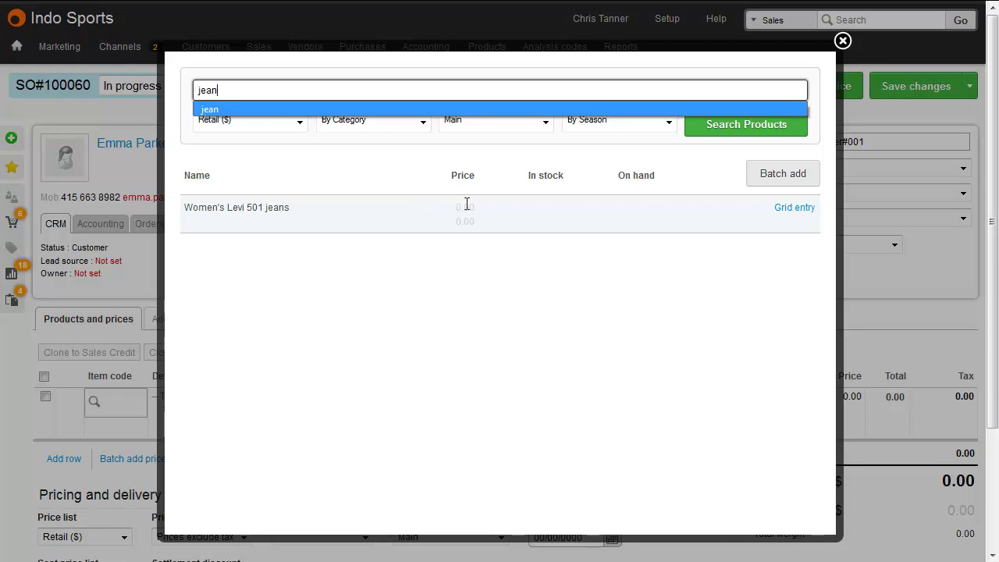
{"action": "left_click", "coordinate": [786, 210]}
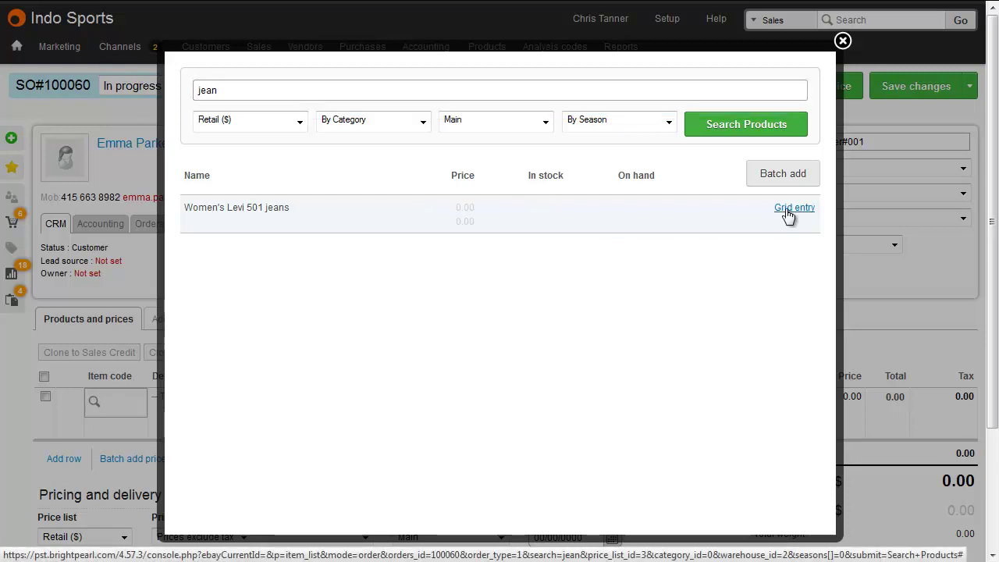
{"action": "left_click", "coordinate": [787, 211]}
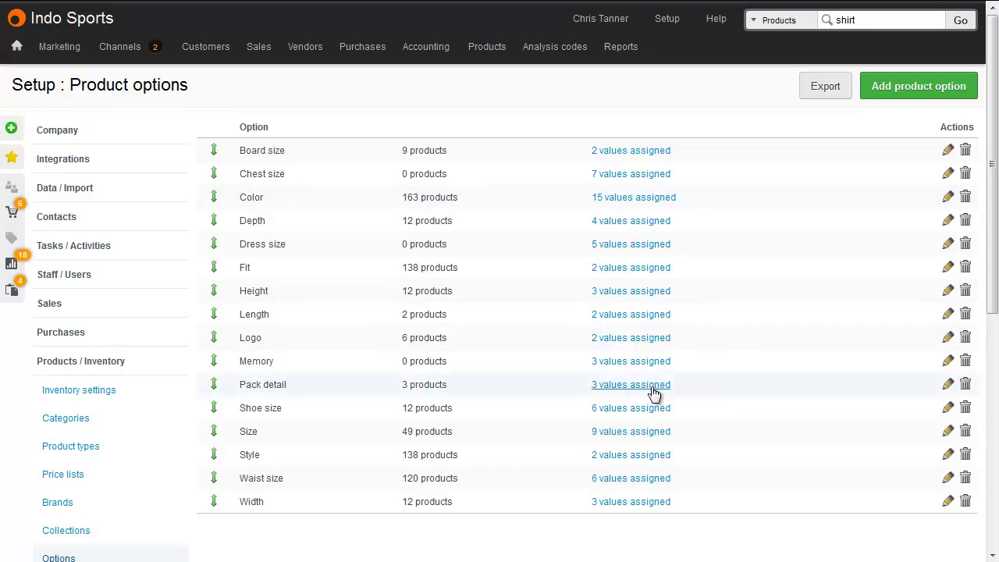
- Drag the Size values into the order Small, Medium, Large
{"action": "left_click", "coordinate": [642, 437]}
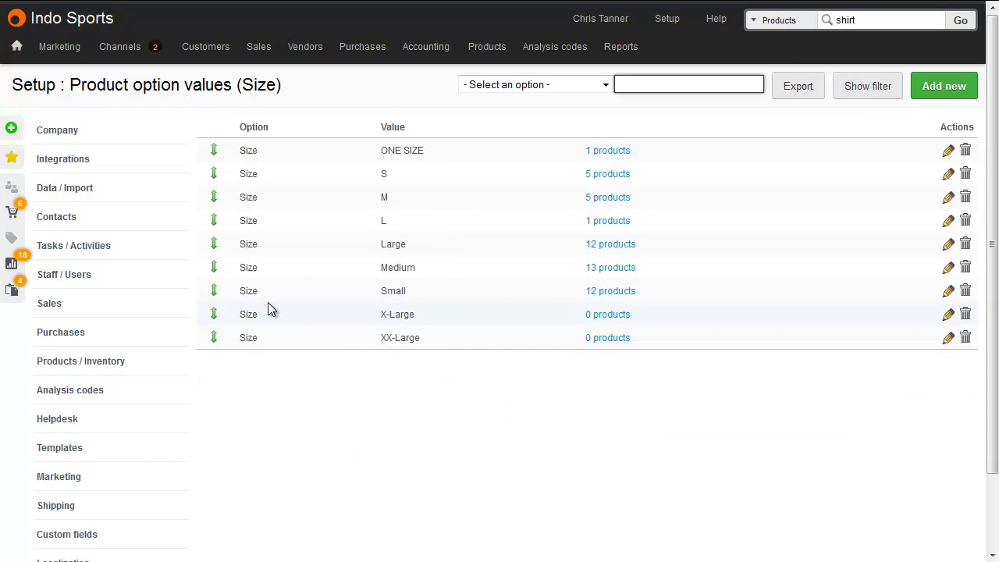
{"action": "left_click_drag", "start_coordinate": [214, 290], "coordinate": [216, 242]}
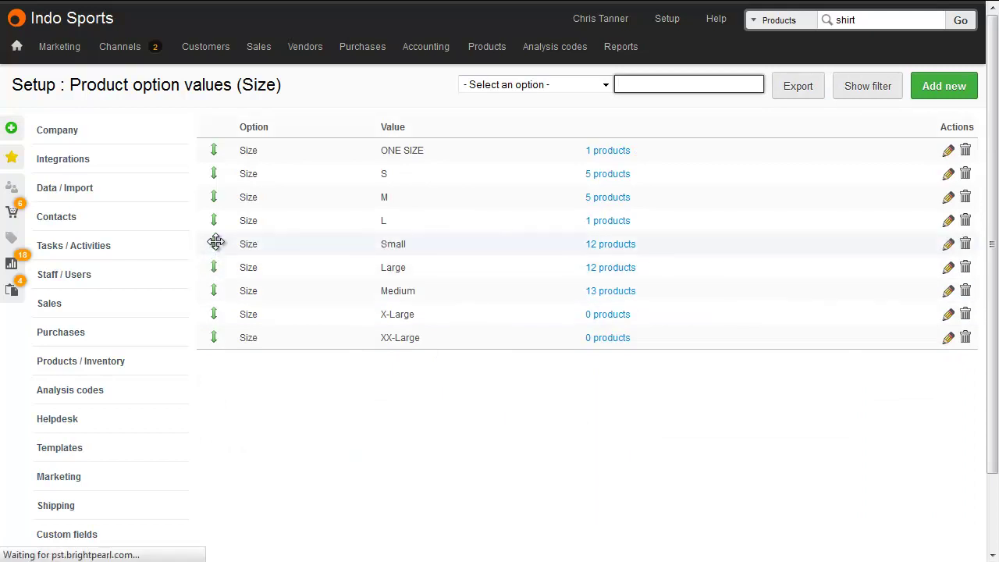
{"action": "left_click_drag", "start_coordinate": [214, 324], "coordinate": [213, 297]}
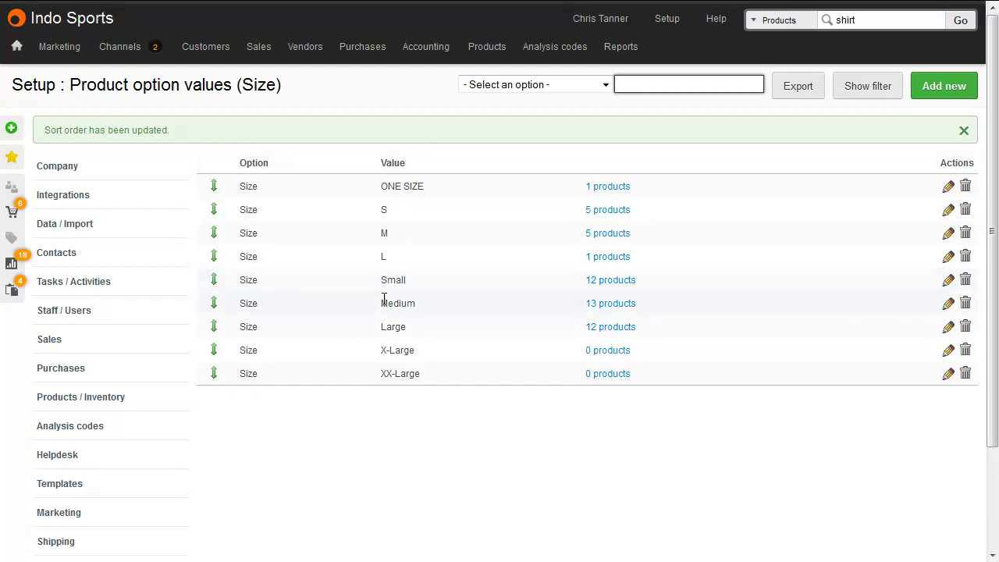